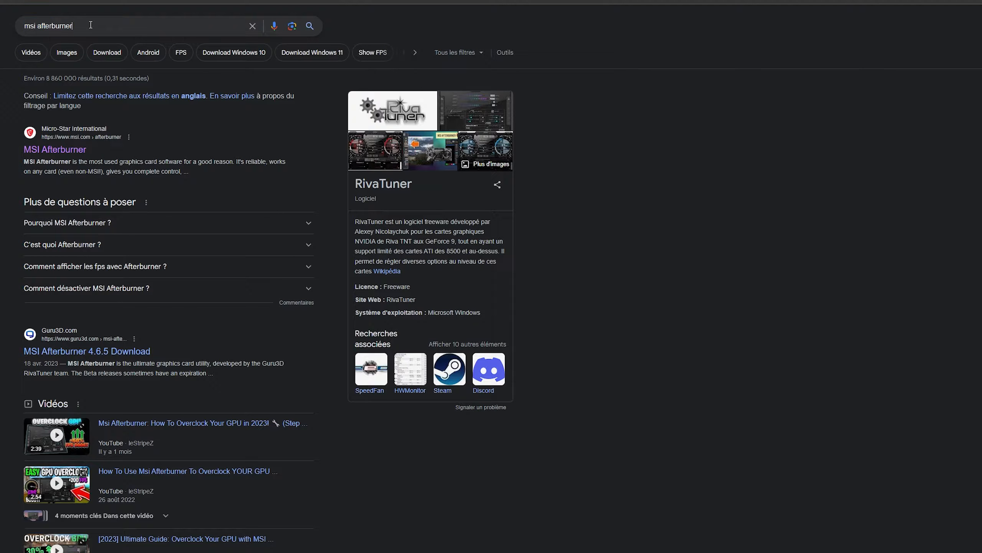
key("ctrl+a")
left_click(2, 134)
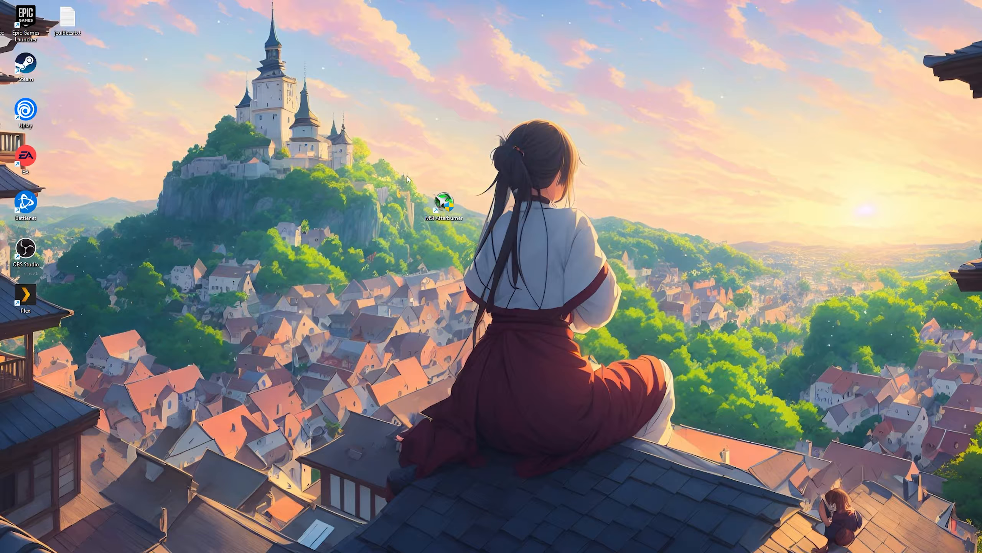
Launch MSI Afterburner from its desktop shortcut and reposition its main window.
left_click_drag(390, 163, 485, 251)
double_click(445, 205)
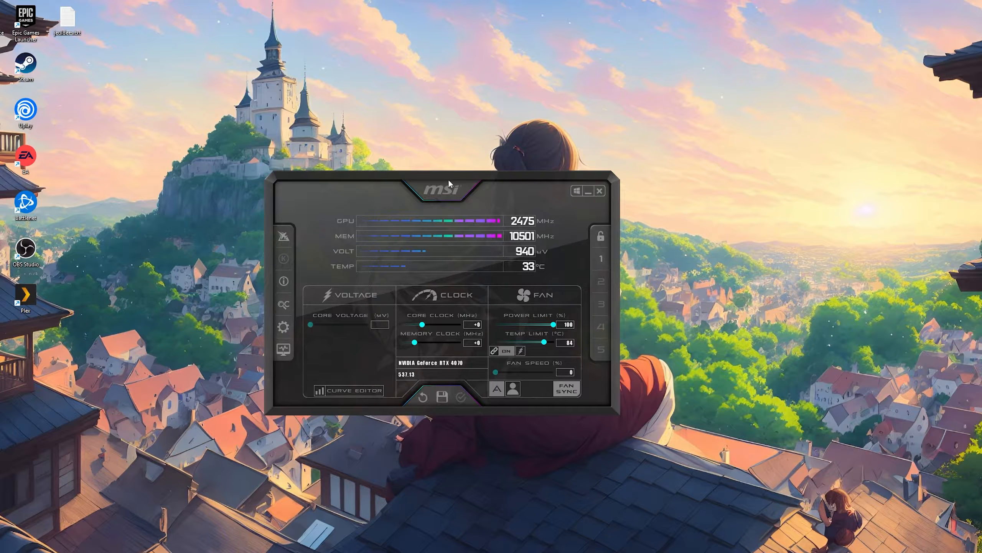
left_click_drag(449, 181, 447, 133)
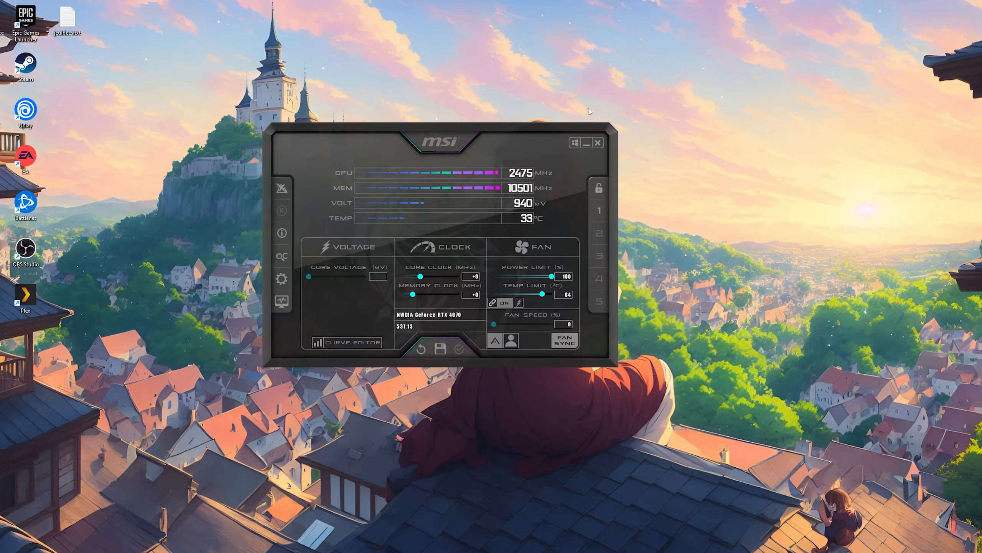
Minimize the main window and restore it from the hidden notification-area icons.
left_click(586, 143)
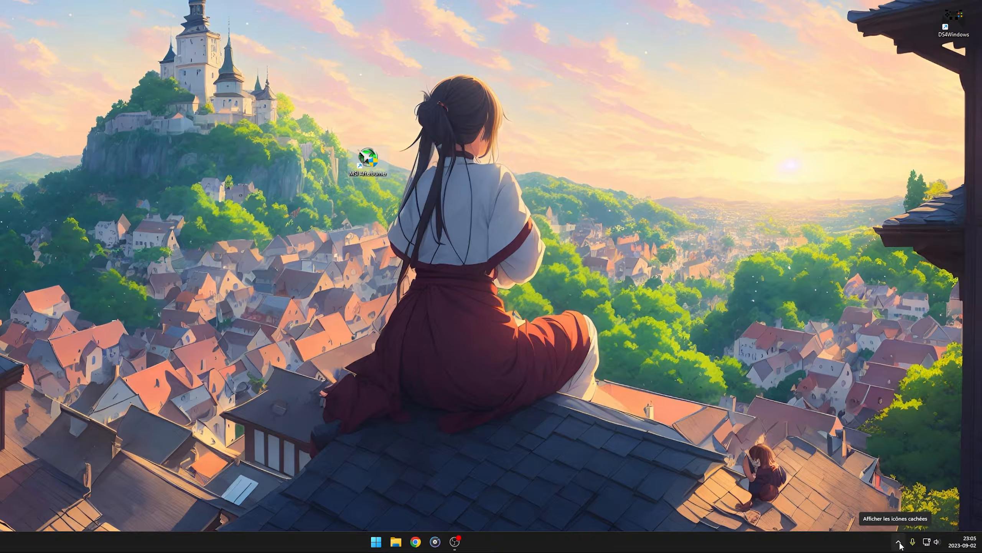
left_click(899, 542)
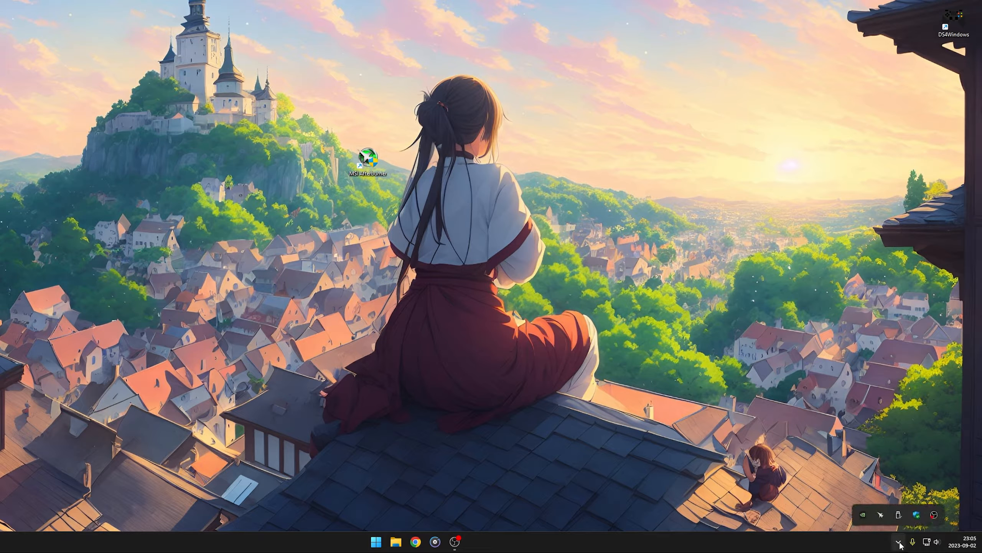
left_click(878, 516)
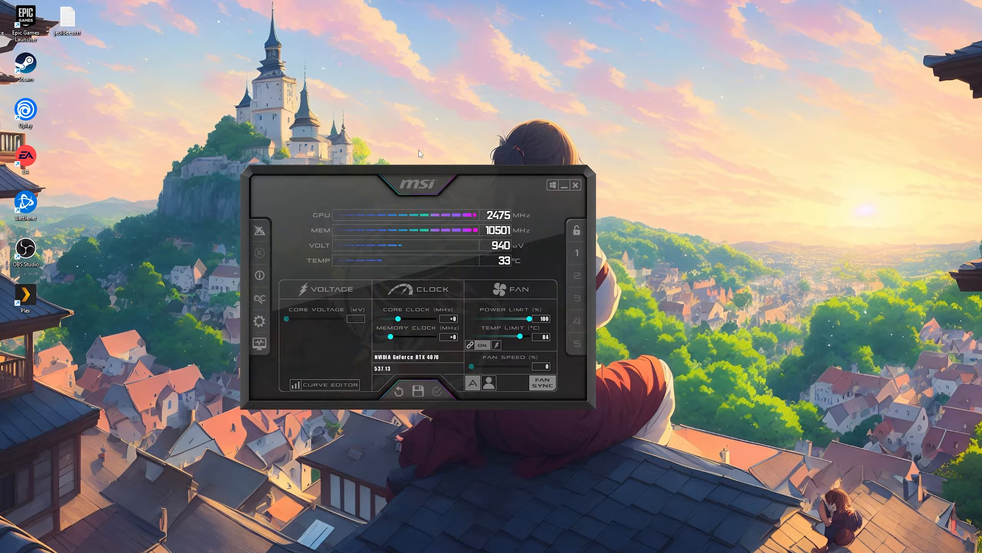
Set the user interface skin to MSI Mystic Afterburner skin by Drerex Design in the properties and confirm.
left_click(259, 321)
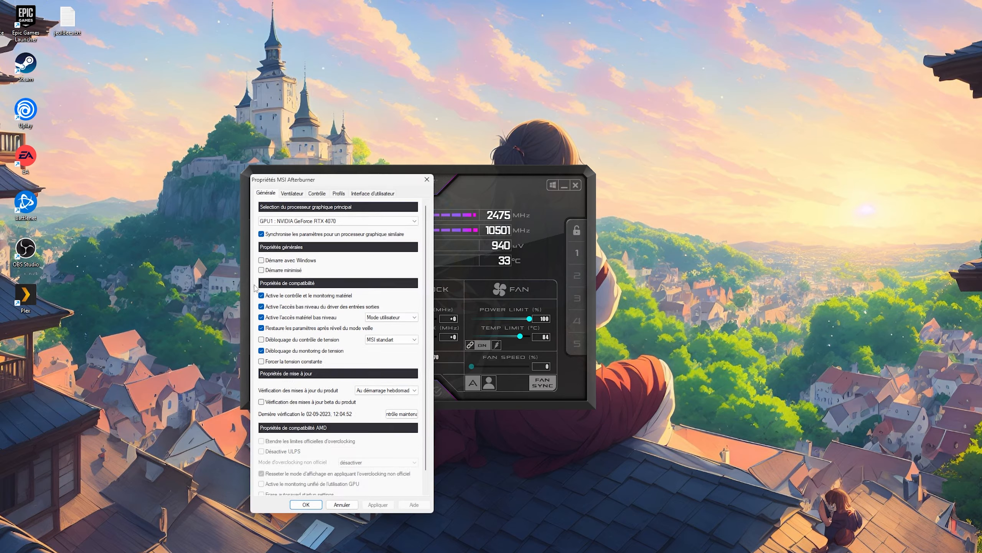
left_click(360, 196)
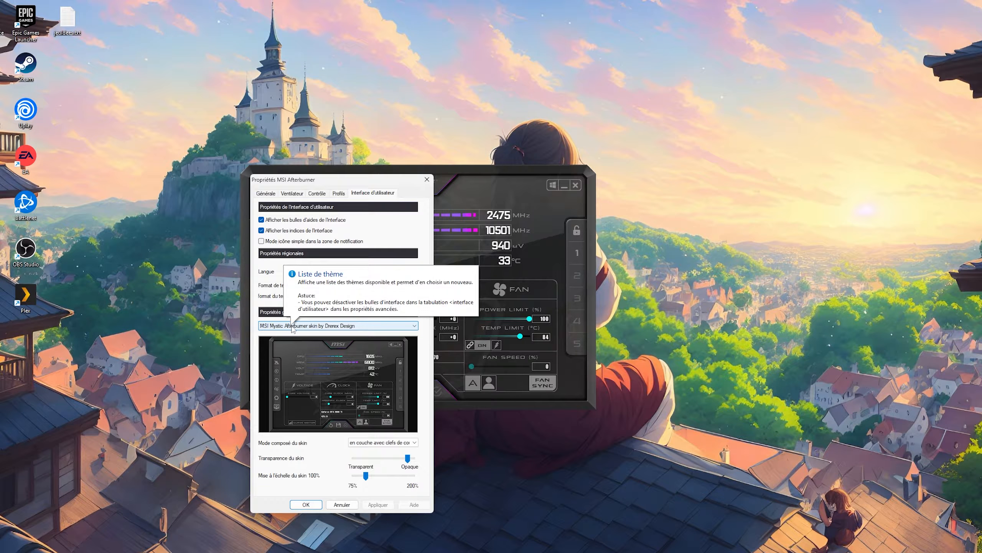
left_click(314, 327)
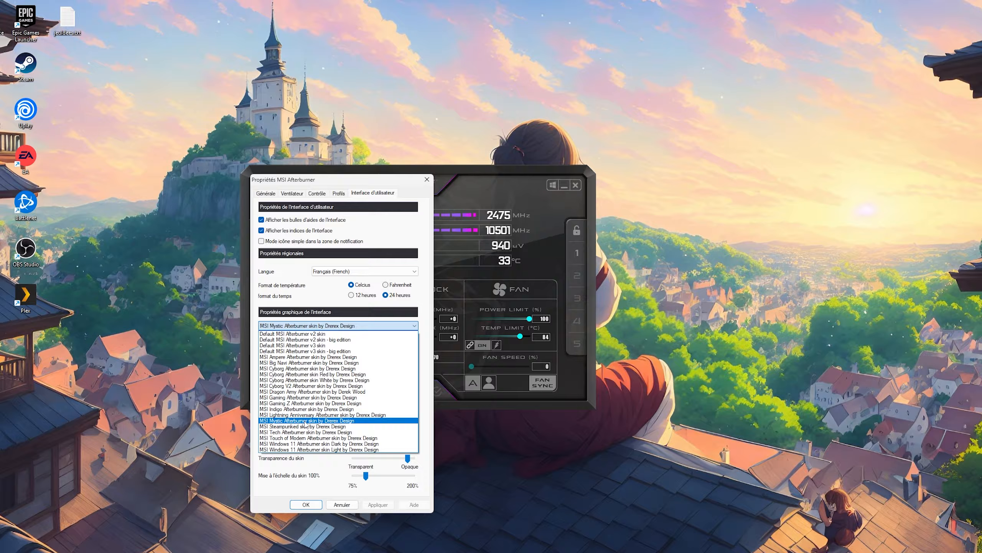
left_click(304, 421)
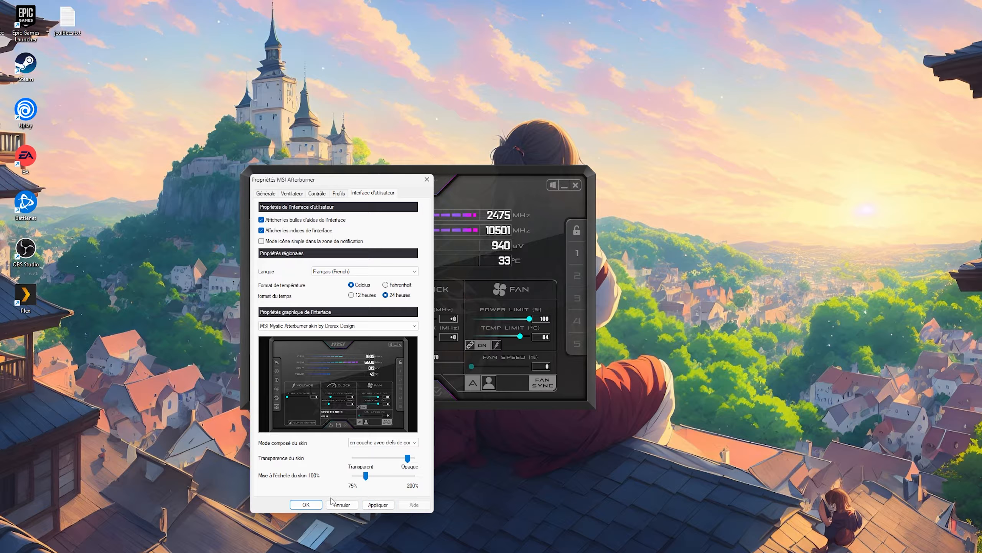
left_click(380, 504)
left_click(305, 504)
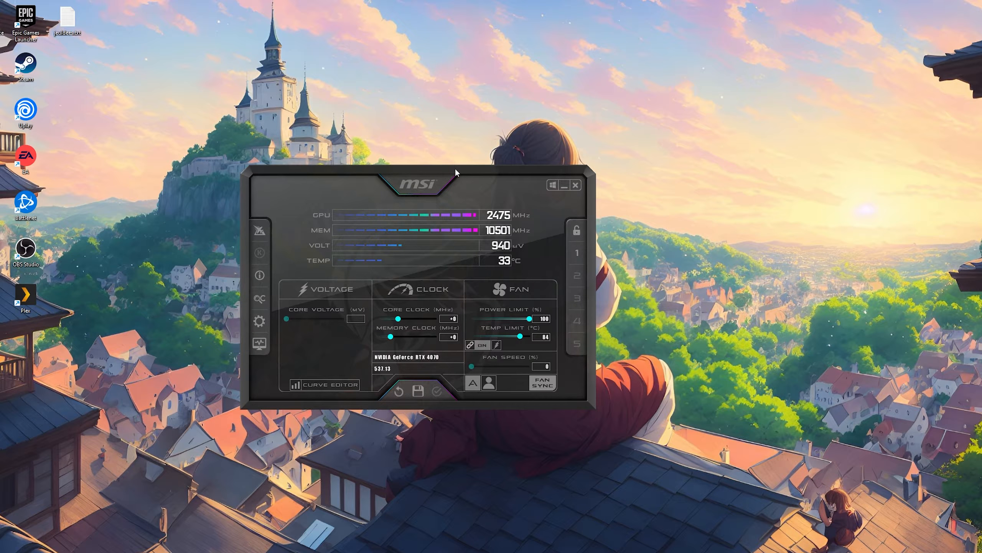
Enable applying the graphics card settings at Windows startup and reposition the main window.
left_click_drag(456, 173, 442, 160)
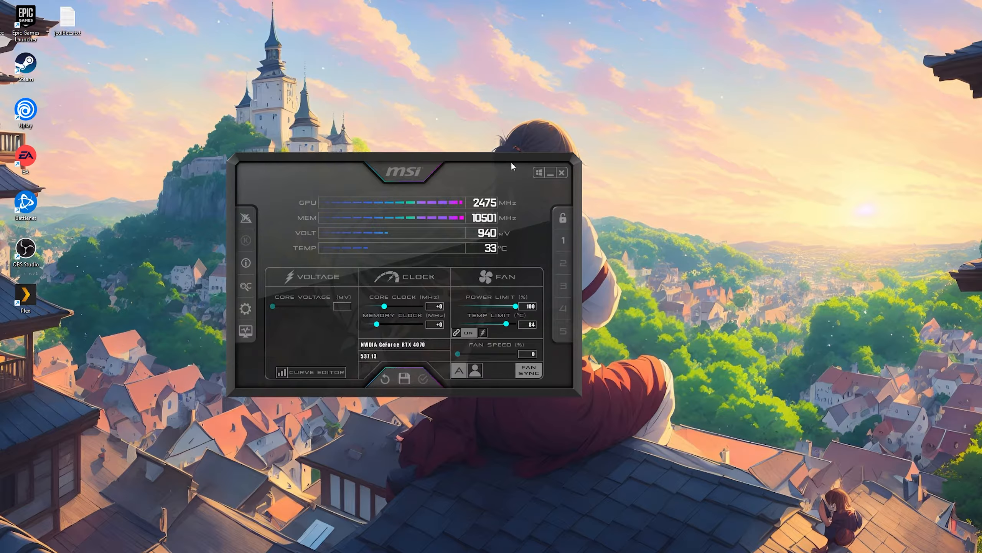
left_click(539, 174)
left_click_drag(404, 172, 401, 216)
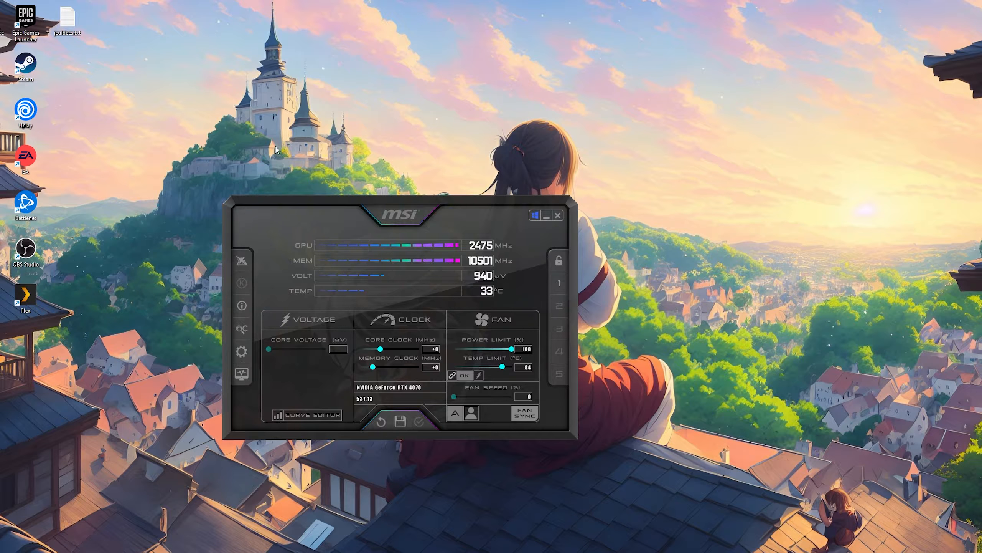
Enable starting with Windows and starting minimized in the general properties and confirm.
left_click(241, 353)
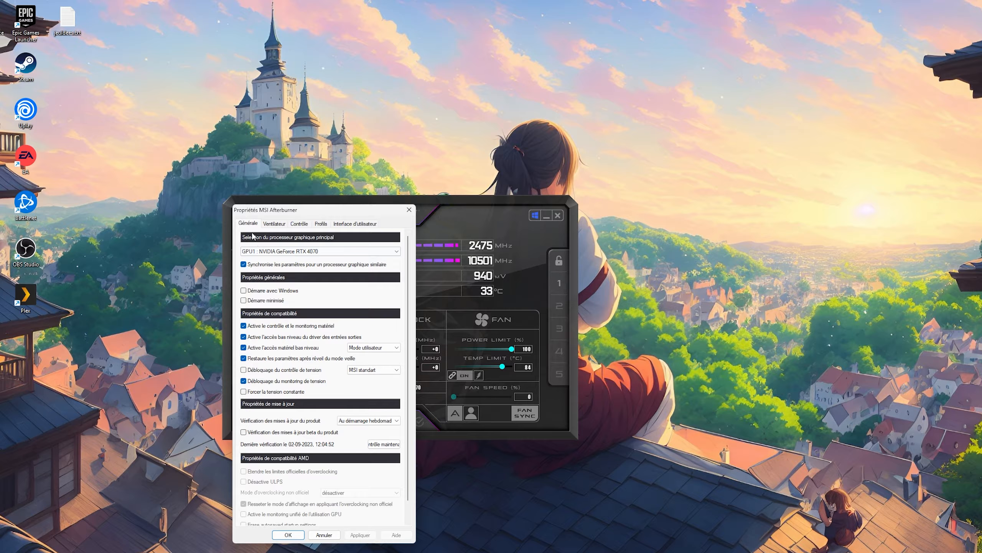
left_click(244, 291)
left_click(262, 305)
mouse_move(256, 292)
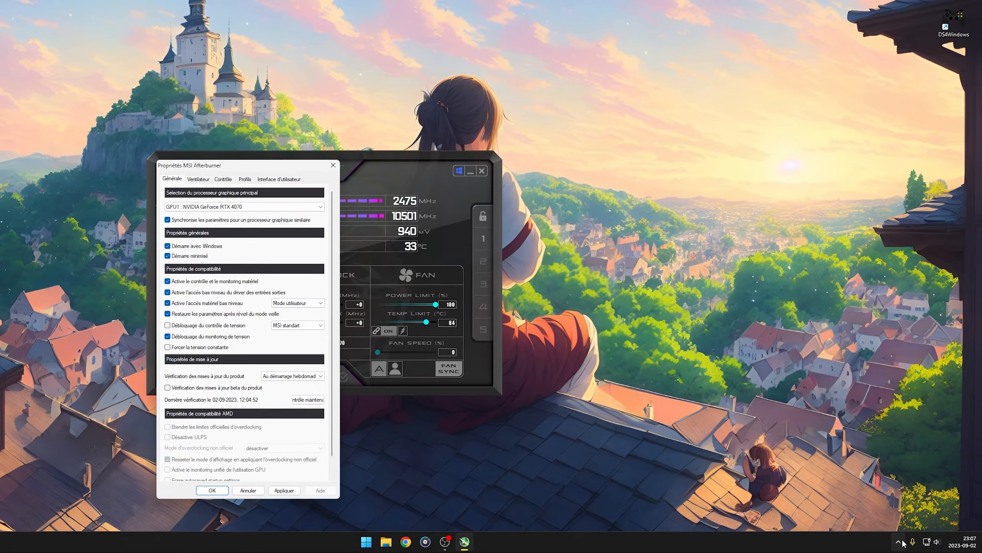
left_click(902, 543)
left_click(901, 542)
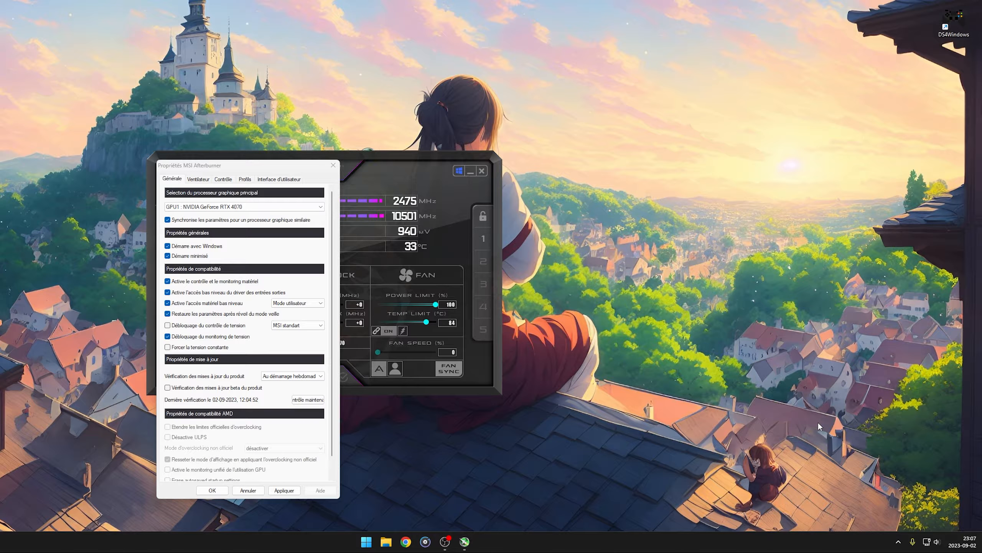
left_click_drag(227, 169, 244, 39)
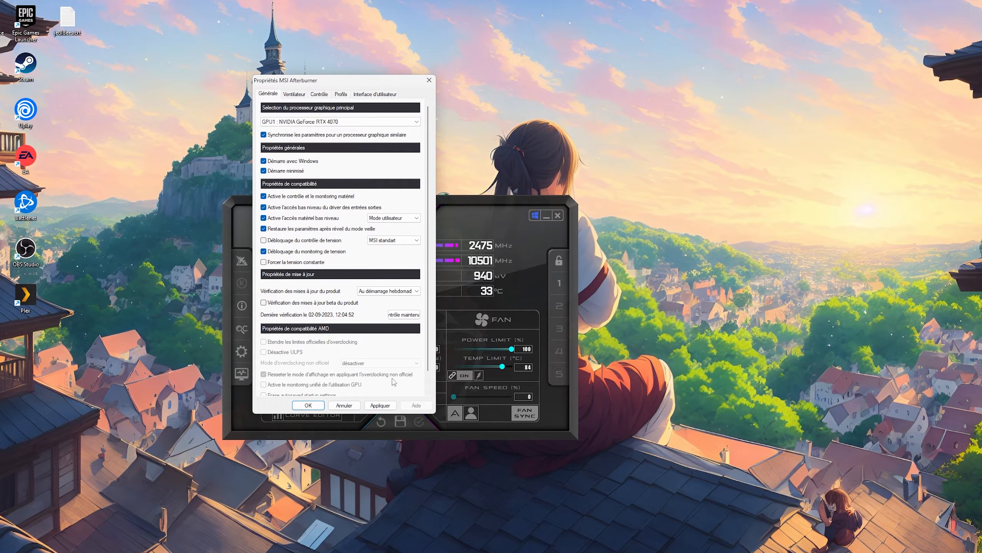
left_click(307, 405)
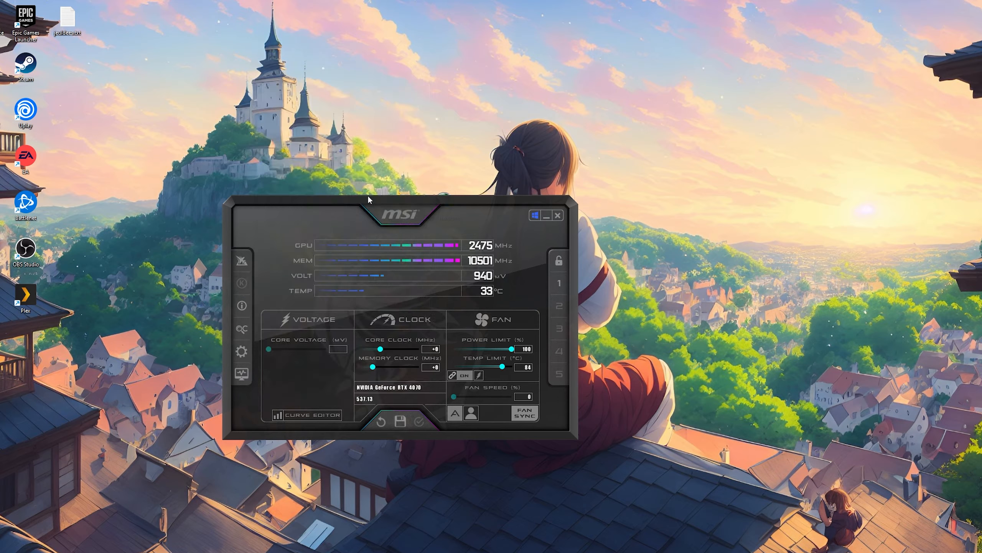
left_click_drag(368, 195, 393, 181)
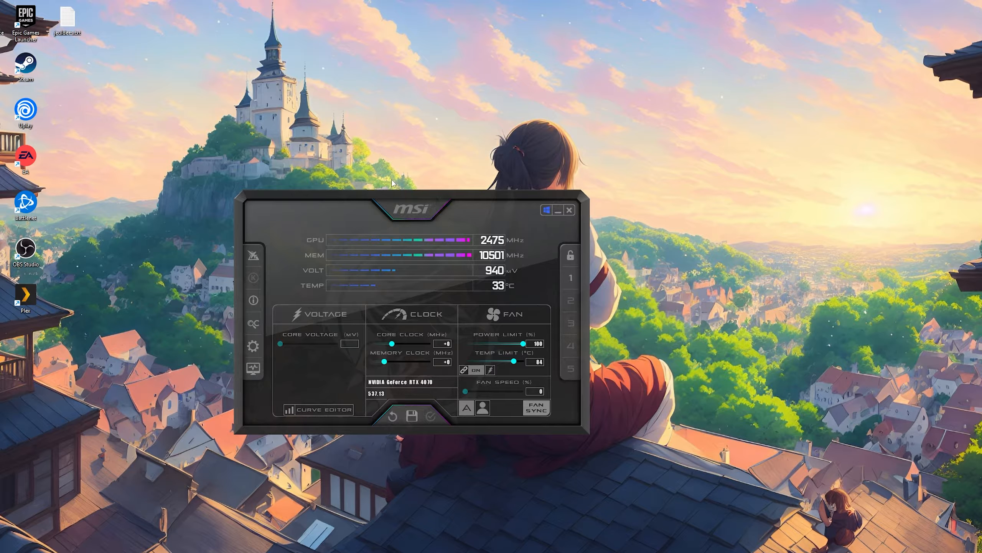
left_click_drag(394, 194, 395, 227)
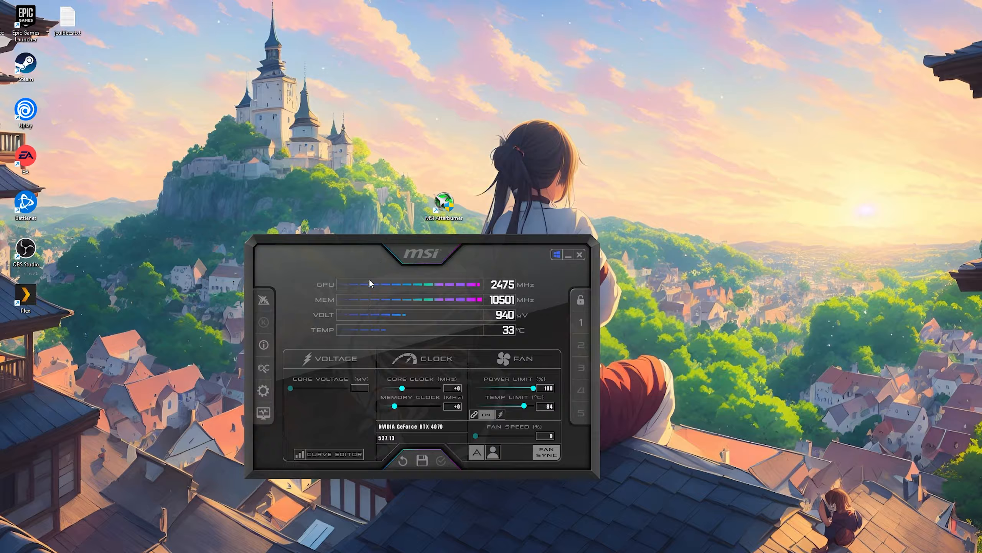
left_click_drag(383, 244, 344, 229)
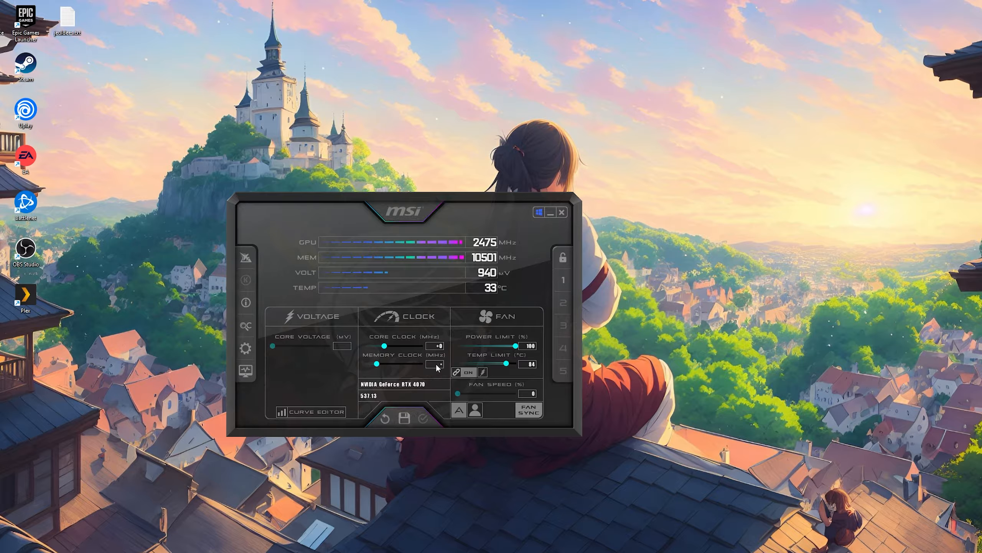
Set the memory clock offset to +500 MHz and apply it.
type("500")
key("Return")
left_click(423, 418)
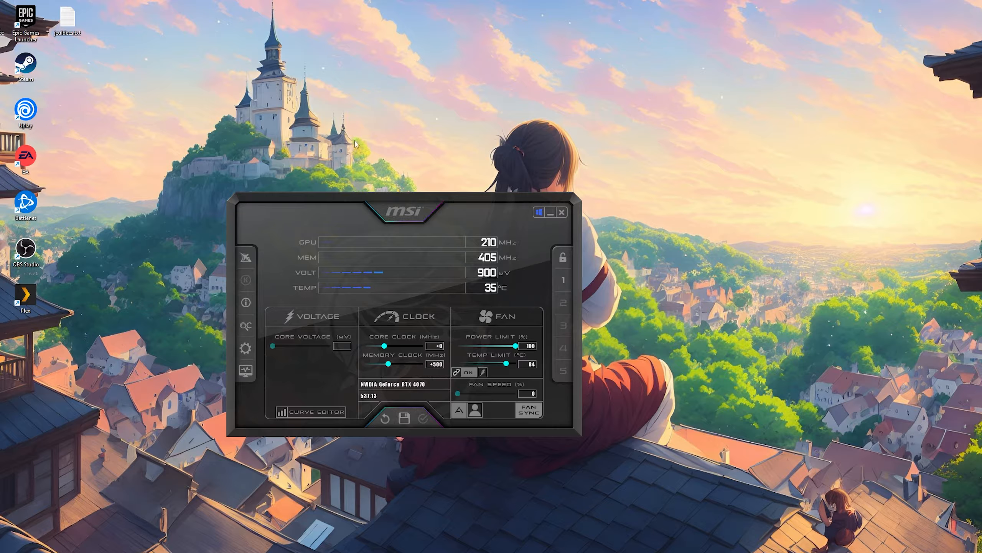
Lower the core clock offset to about -260 MHz and apply it.
left_click_drag(381, 200, 397, 201)
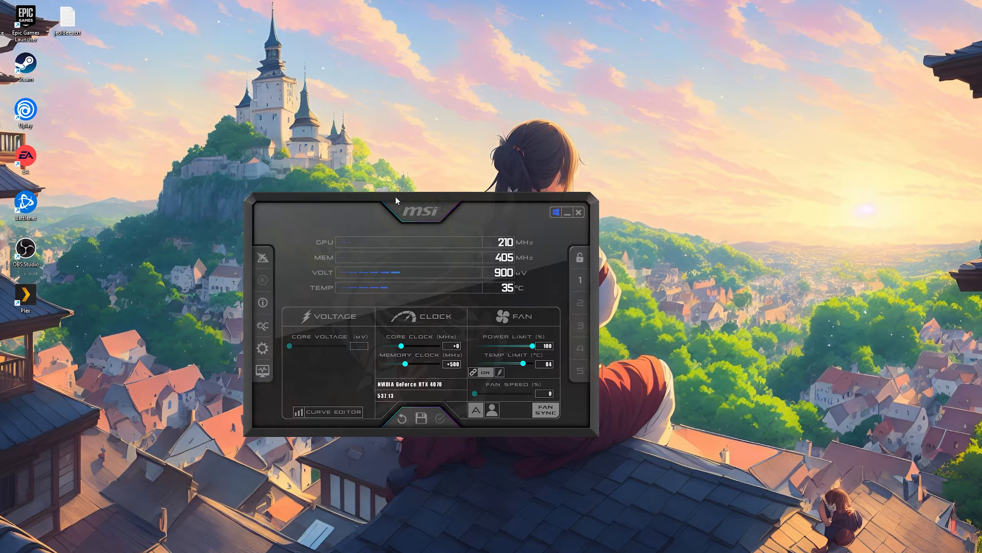
left_click_drag(396, 200, 402, 201)
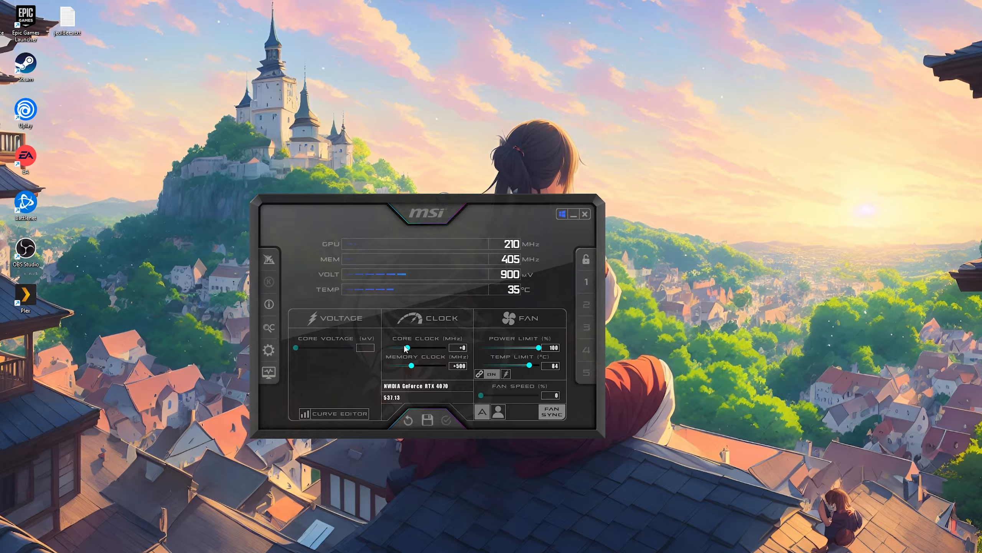
left_click_drag(408, 350, 399, 349)
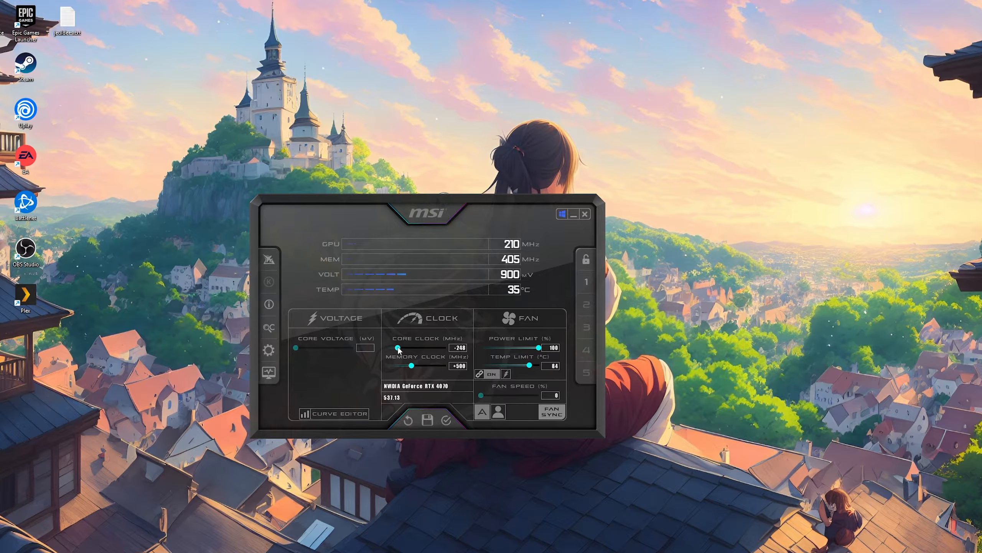
left_click(447, 423)
left_click(445, 422)
Open the voltage/frequency curve editor and arrange it beside the main window.
left_click_drag(421, 197, 428, 134)
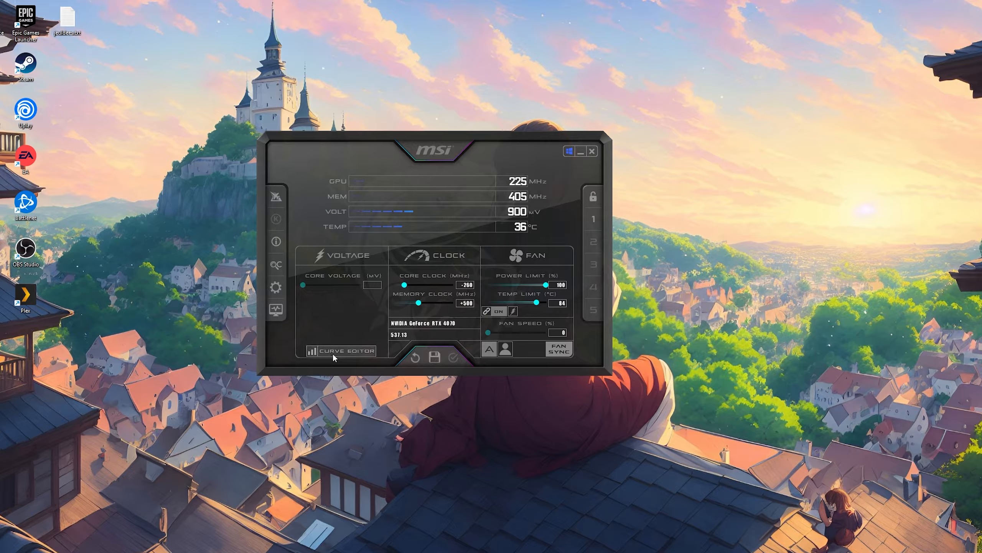
left_click(335, 352)
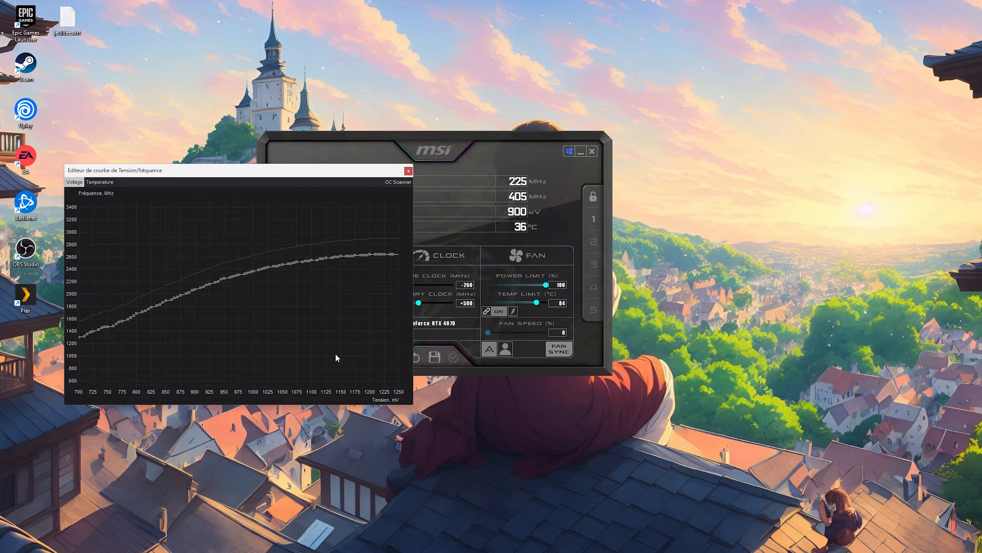
left_click_drag(238, 178, 159, 122)
left_click_drag(356, 143, 465, 137)
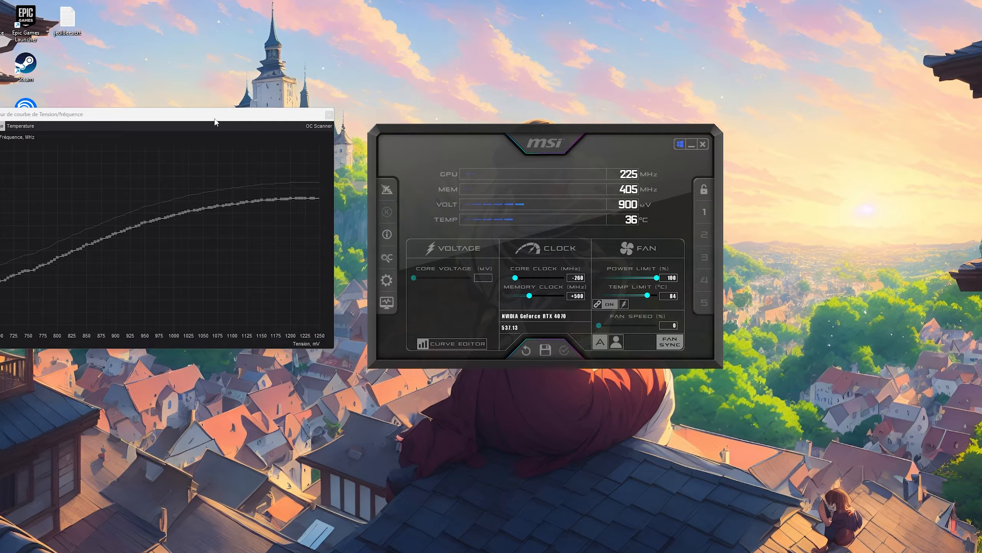
left_click_drag(211, 116, 310, 173)
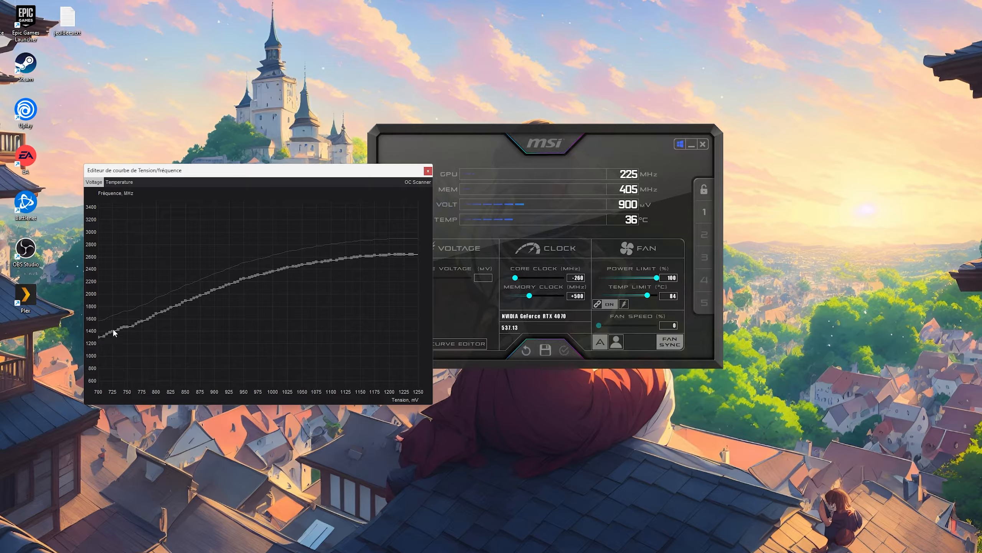
Raise the curve's 900 mV point to about 2640 MHz and apply the modified curve.
left_click(389, 254)
left_click(207, 292)
left_click(215, 288)
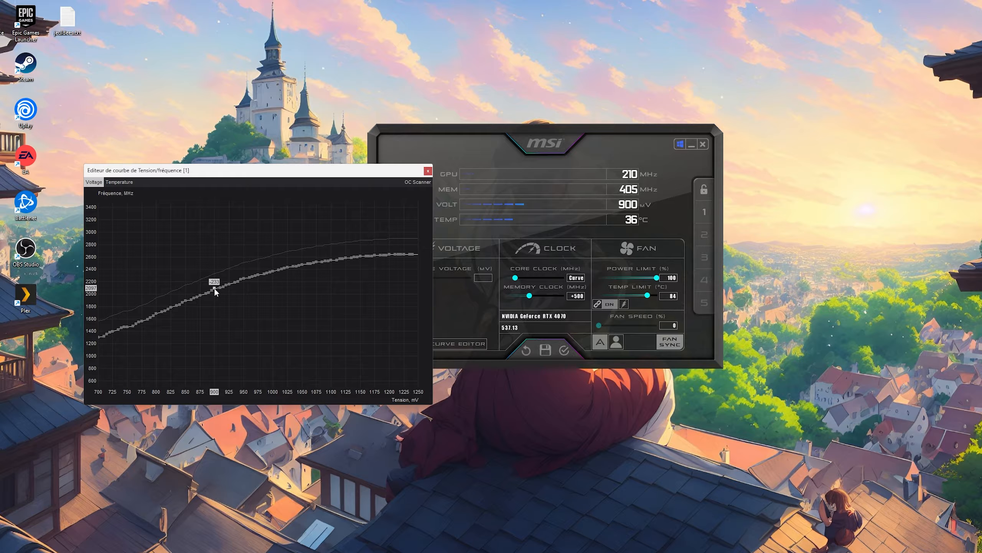
left_click_drag(217, 291, 216, 255)
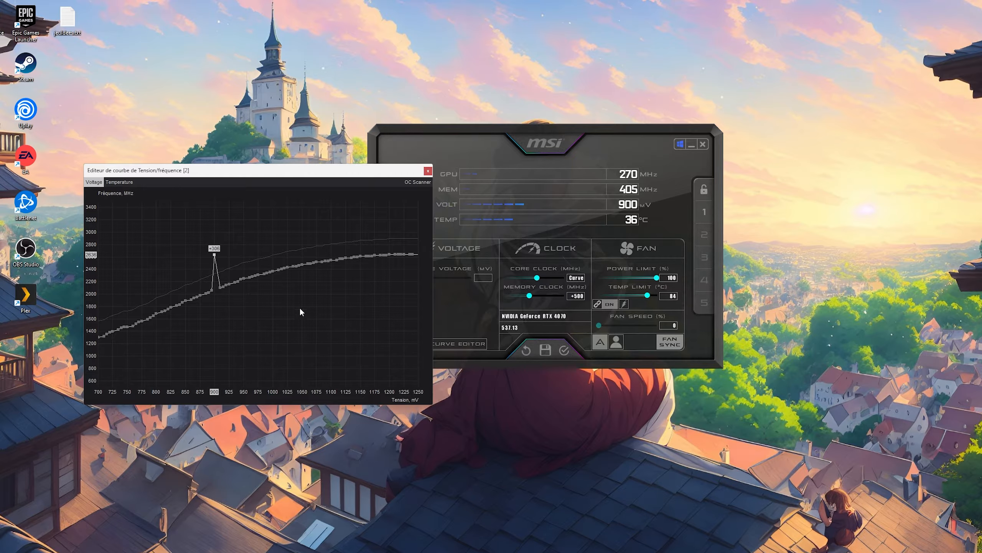
left_click(564, 350)
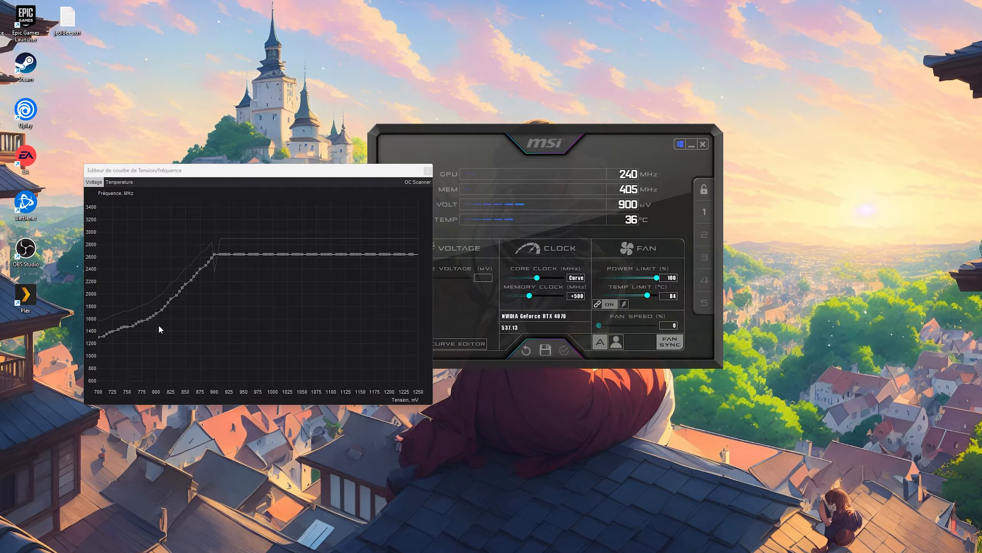
Reset the core clock offset to 0 MHz and apply it to discard the custom curve.
left_click(214, 256)
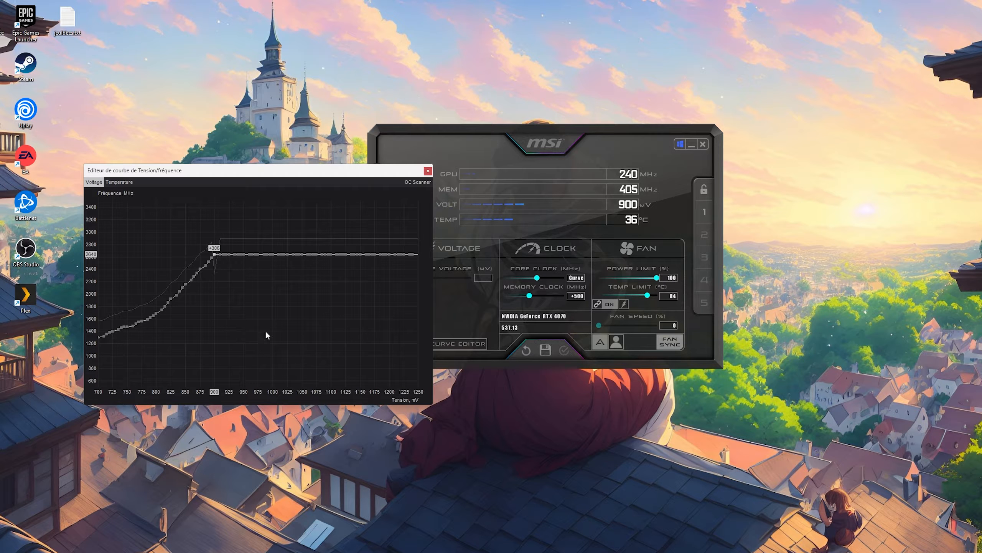
left_click(574, 280)
type("0")
key("Return")
left_click(562, 350)
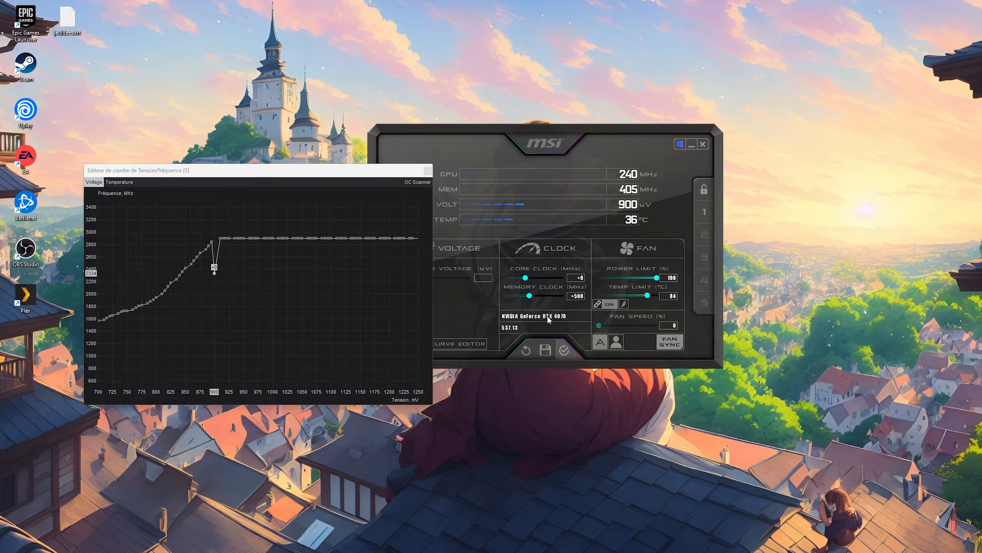
Apply a core clock offset of -271 MHz, raise the voltage/frequency curve's 985 mV point to about 2750 MHz and apply the curve.
left_click_drag(526, 279, 515, 278)
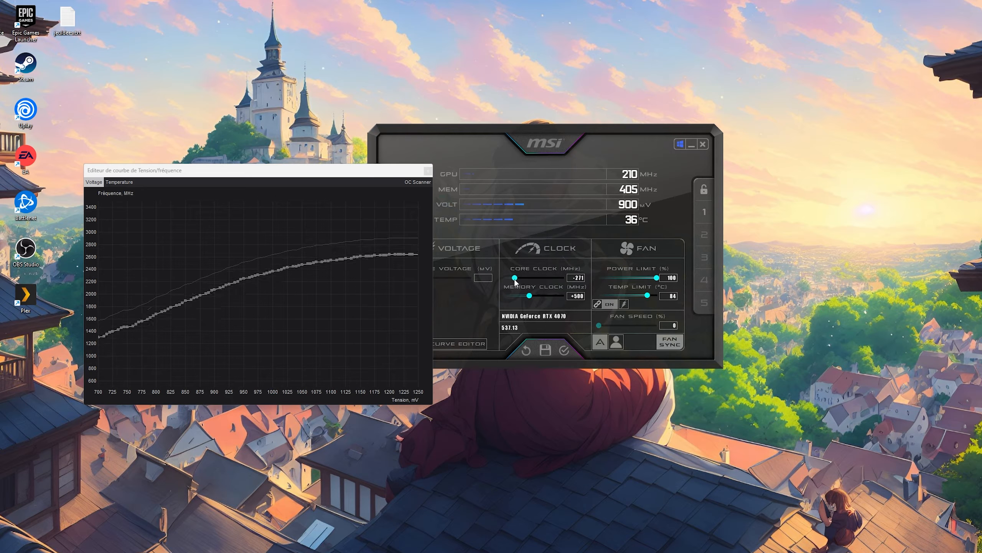
left_click(564, 350)
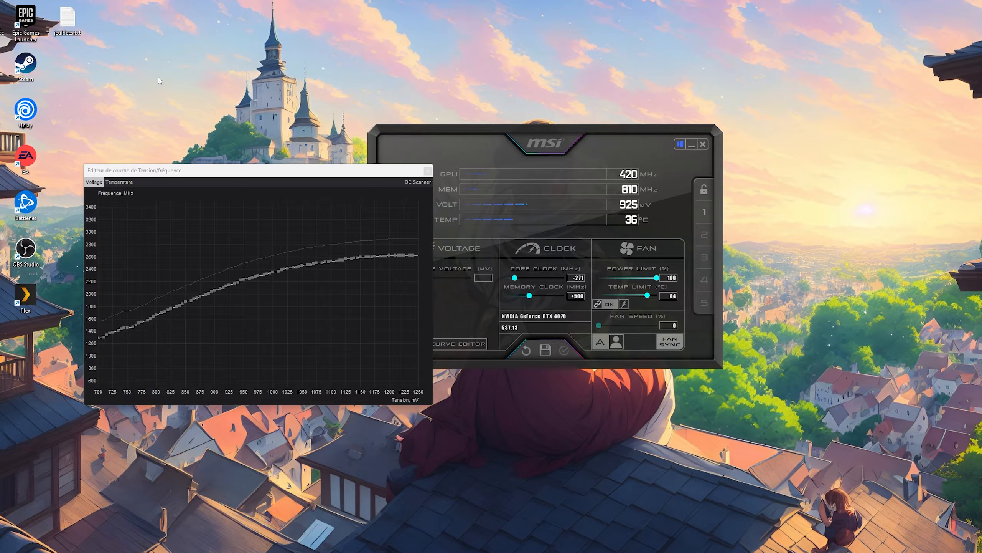
left_click(264, 275)
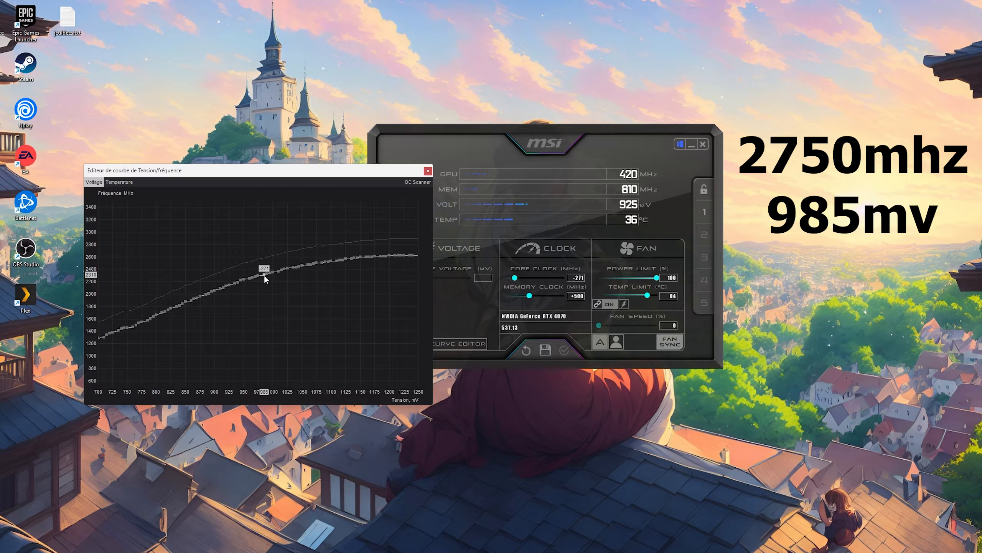
left_click_drag(264, 275, 264, 248)
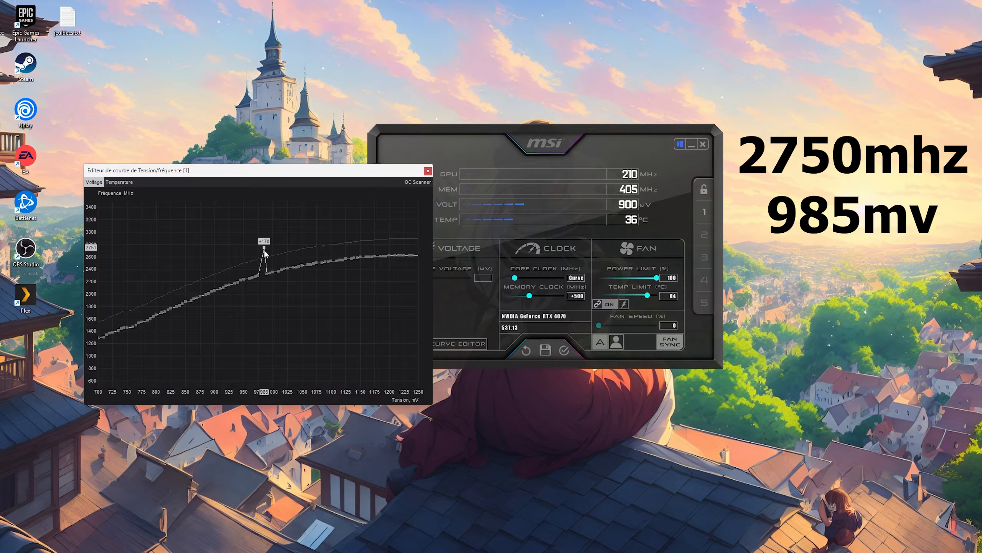
left_click(571, 353)
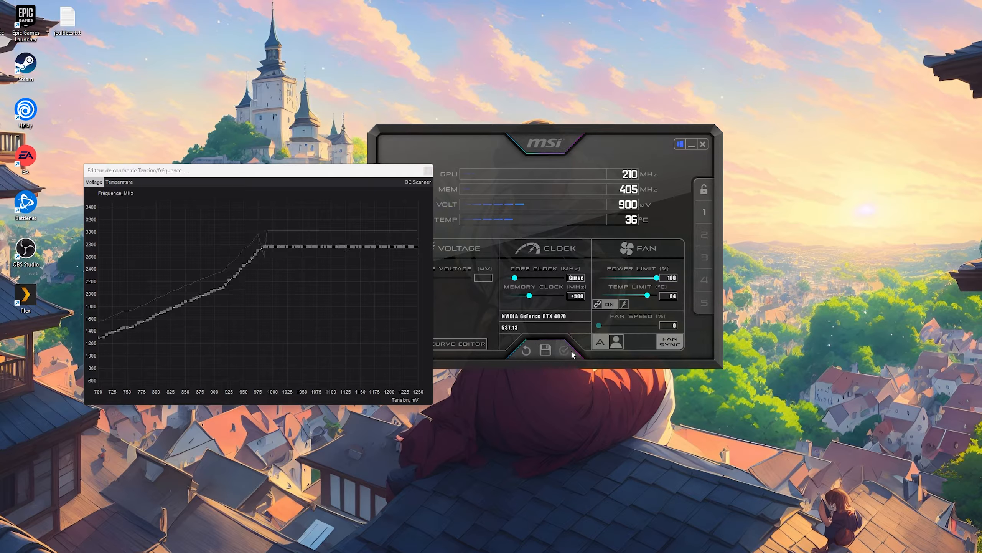
left_click(263, 247)
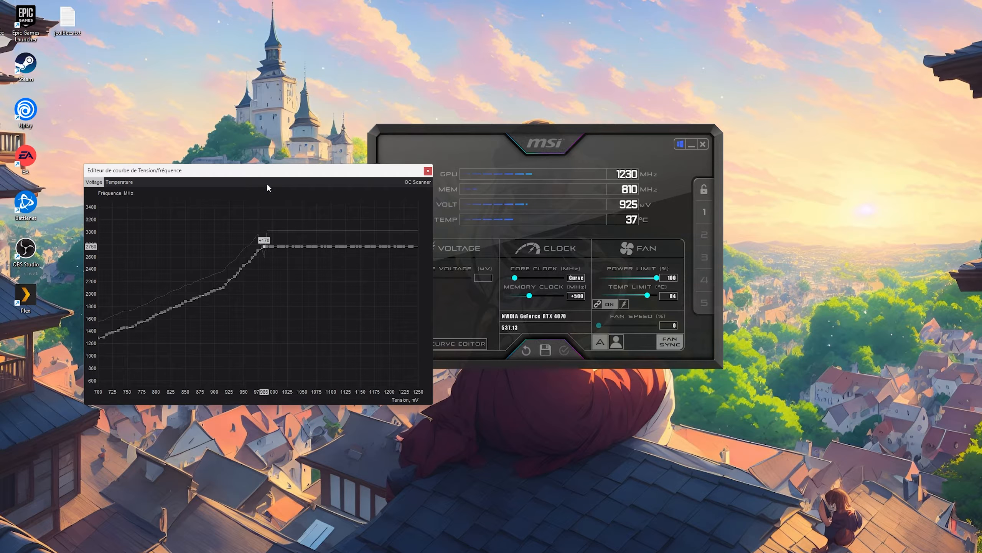
Close the curve editor and save the current undervolt settings to a profile slot.
left_click_drag(268, 171, 256, 139)
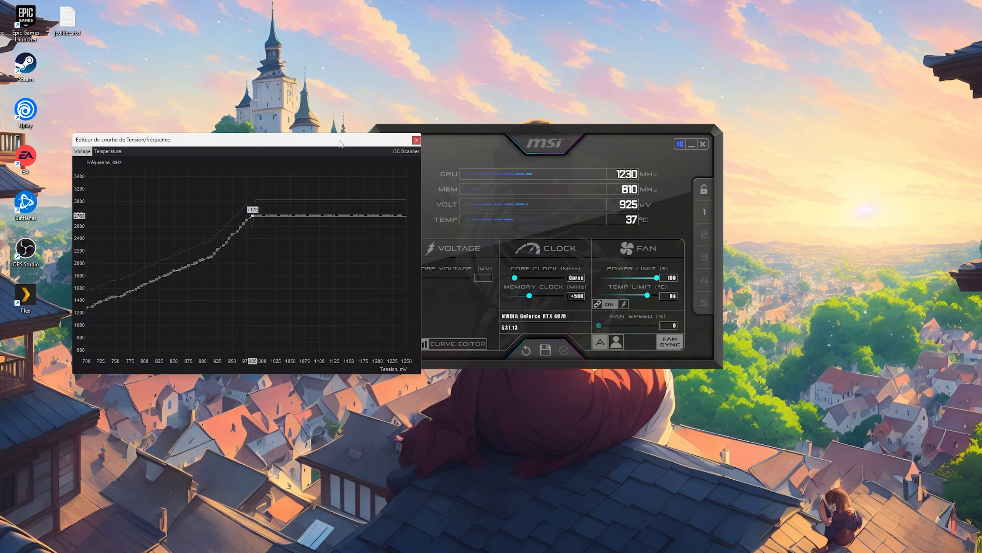
left_click(416, 140)
left_click_drag(470, 134, 360, 168)
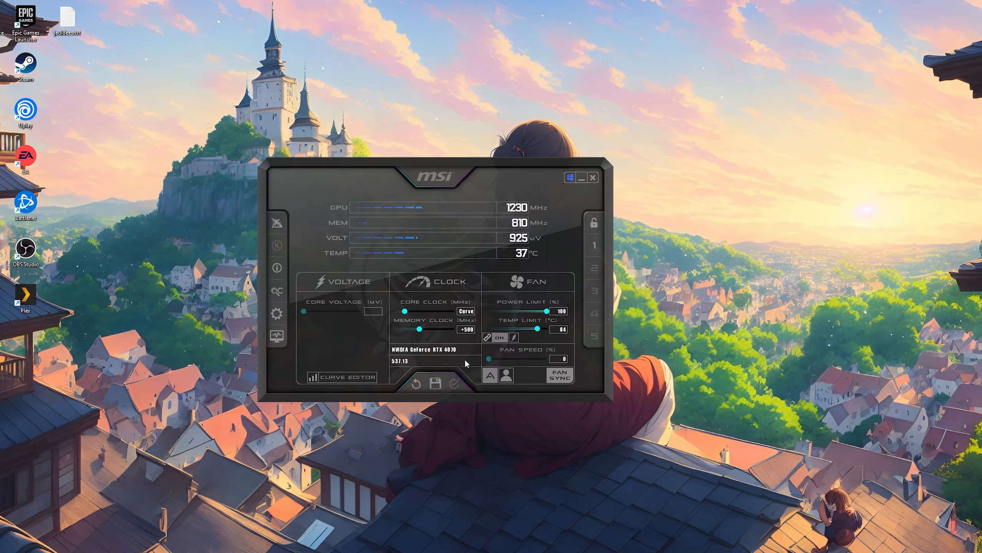
left_click(436, 384)
left_click(595, 248)
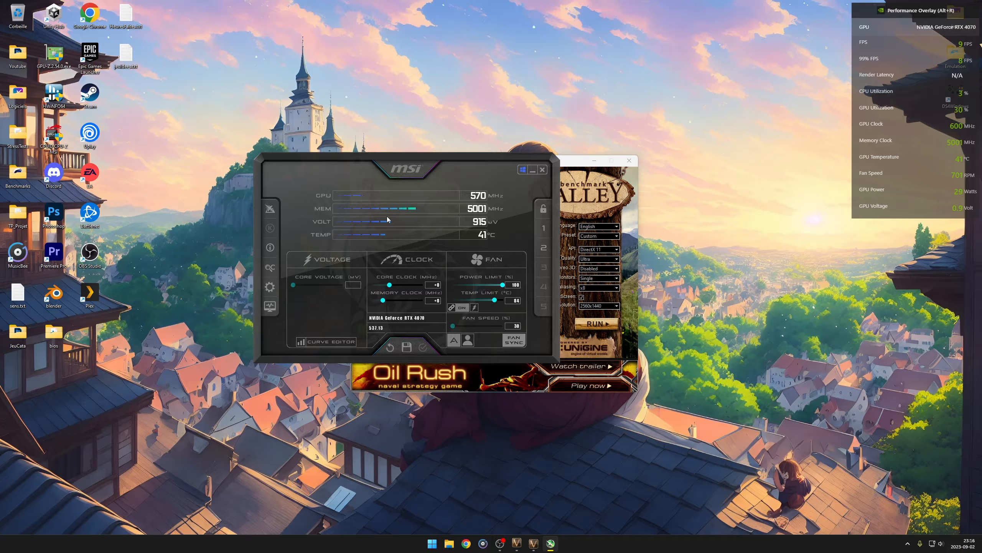
Load saved profile 2 and apply its undervolt settings.
left_click(544, 248)
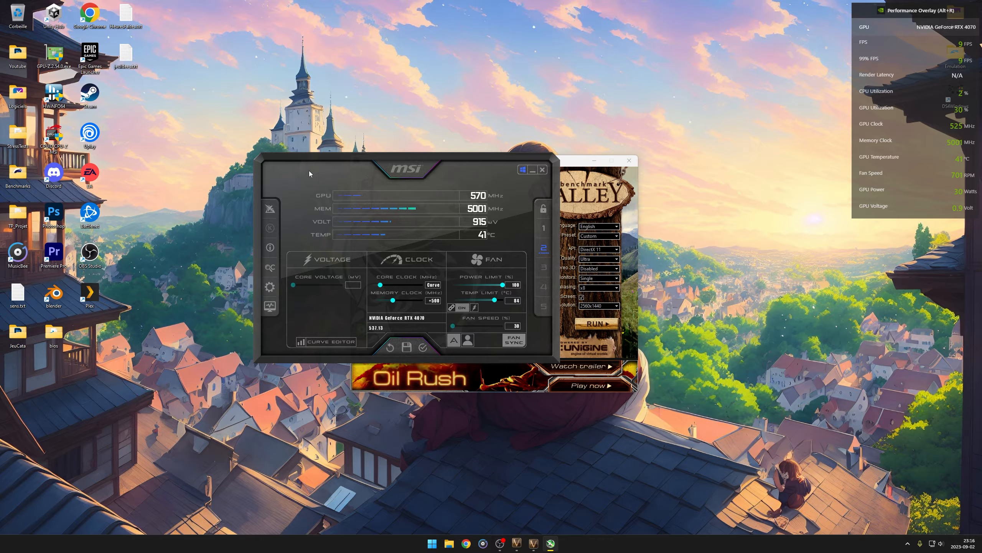
left_click(423, 348)
left_click(523, 171)
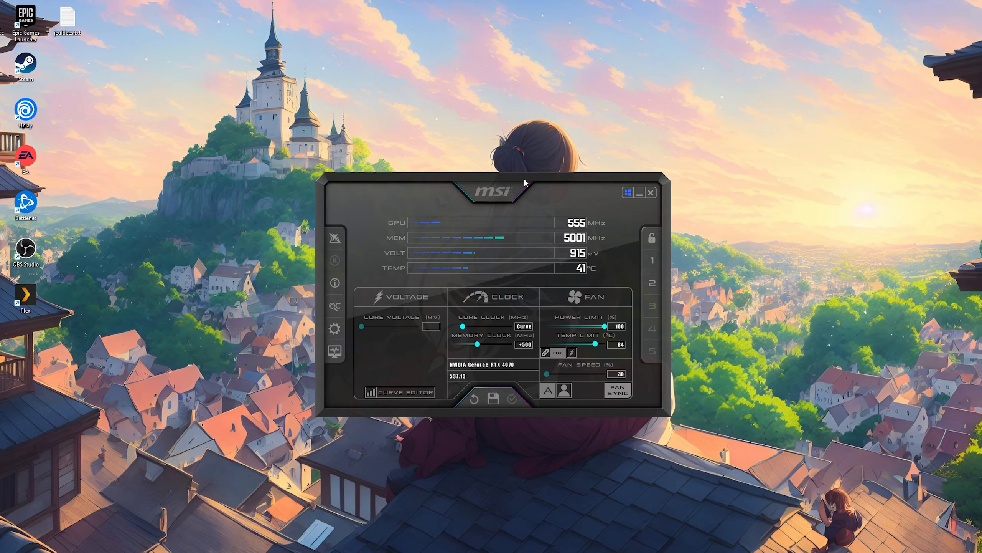
Reset the core clock offset to 0 MHz and apply it, then lower the offset to -271 MHz and apply that.
left_click_drag(525, 182, 499, 114)
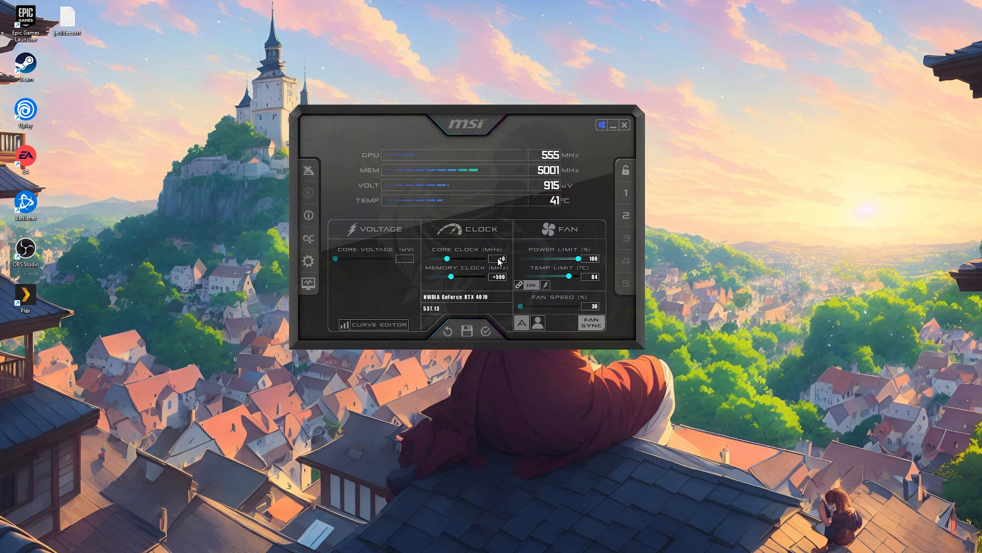
left_click(486, 330)
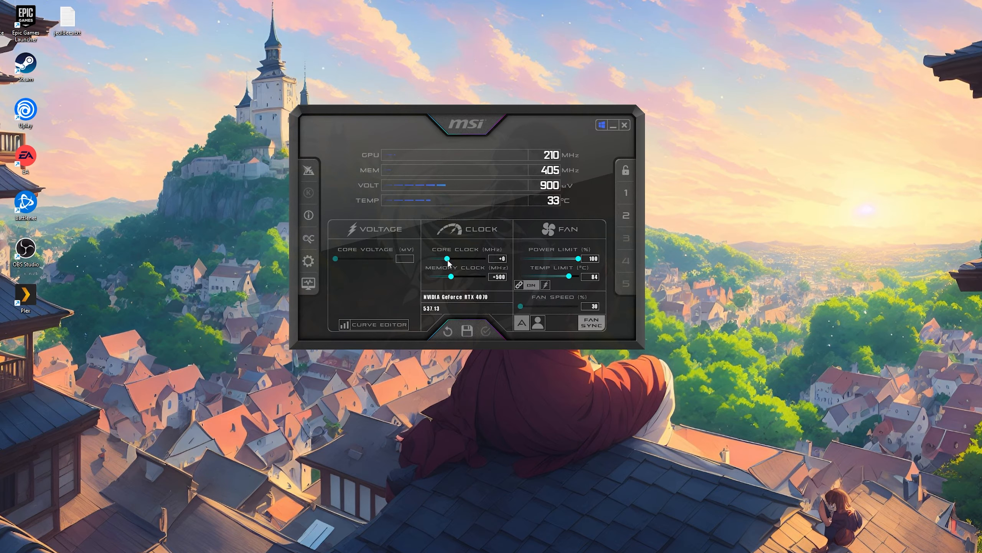
left_click_drag(447, 259, 442, 259)
left_click(486, 331)
Raise the 985 mV point to about 2700 MHz in the curve editor, apply the curve and close the editor.
left_click(366, 325)
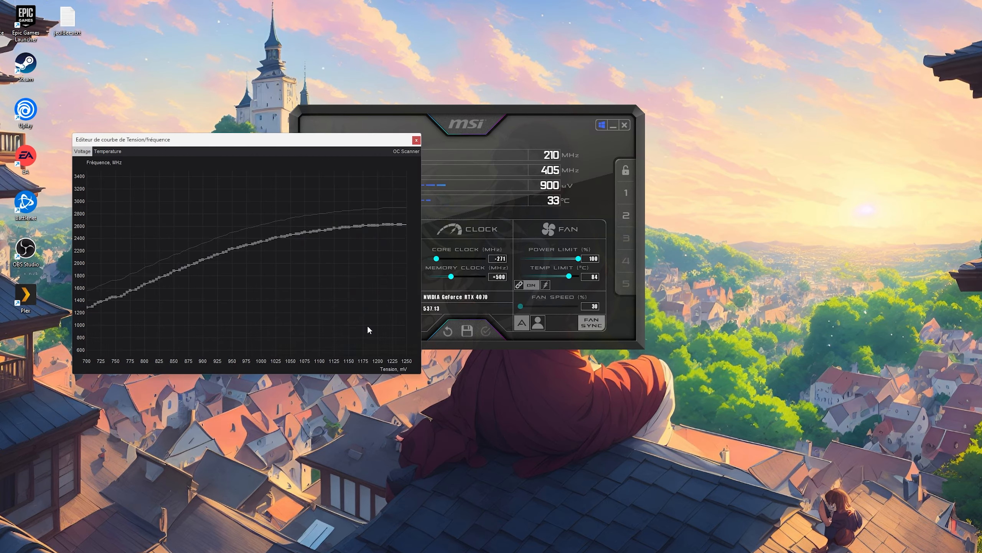
left_click(261, 242)
left_click(255, 243)
left_click(254, 245)
left_click_drag(252, 244, 255, 220)
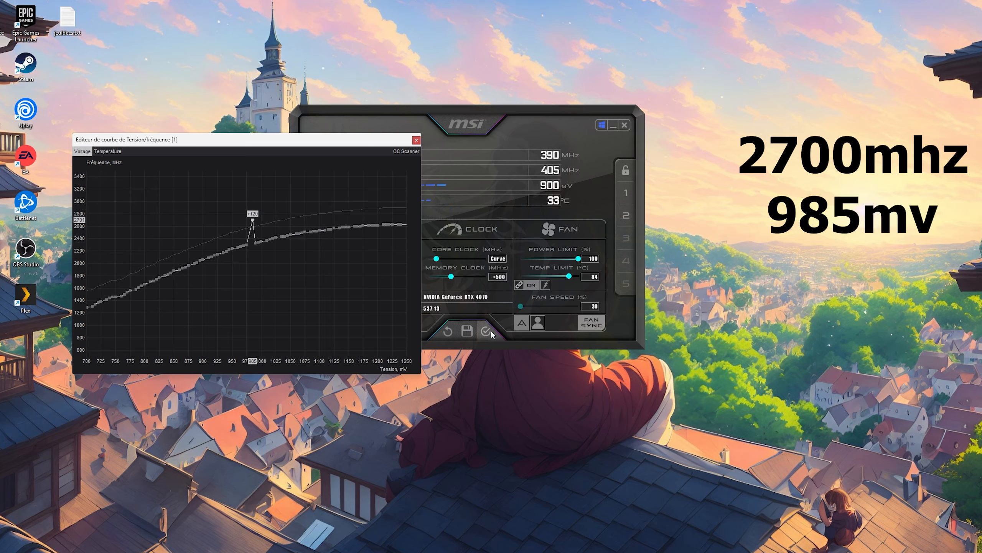
left_click(492, 330)
left_click(252, 220)
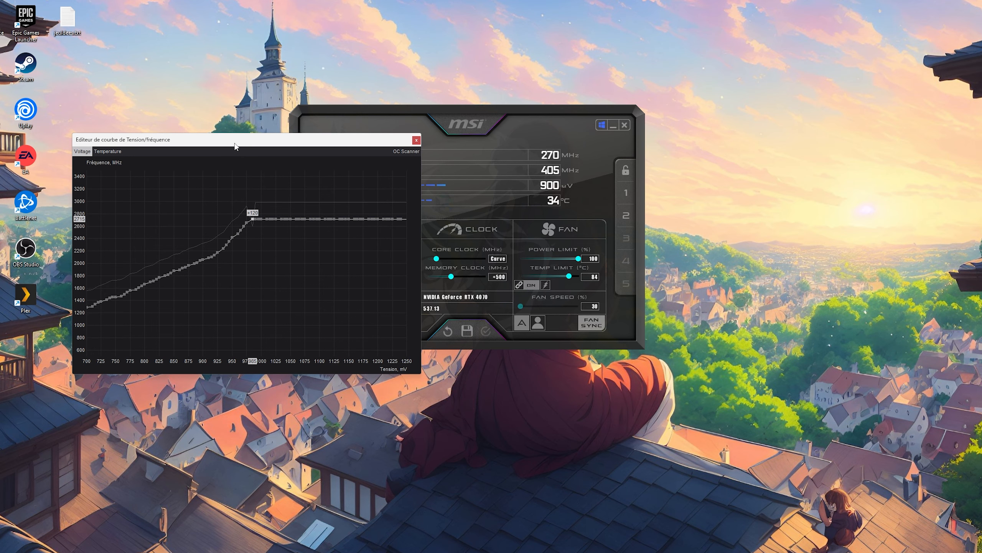
left_click_drag(236, 147, 234, 183)
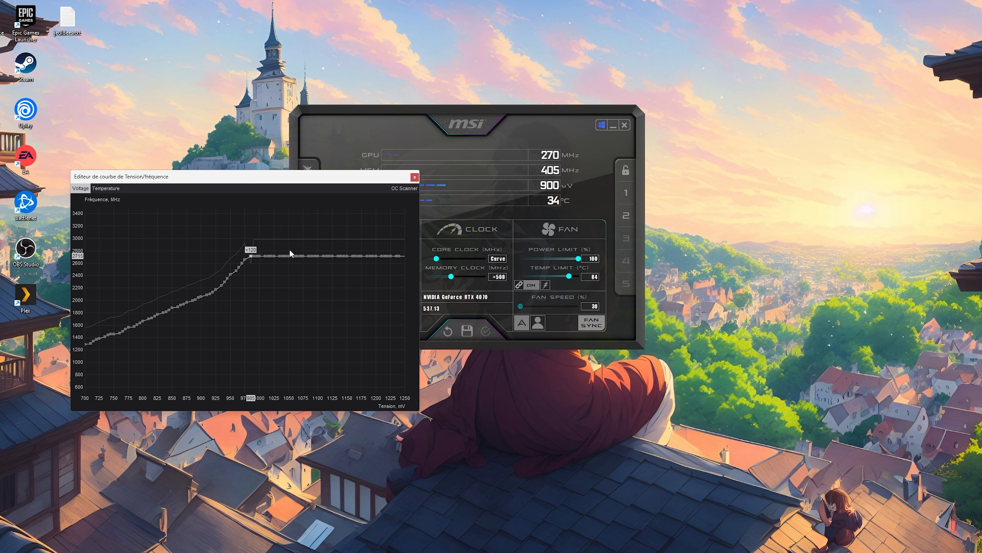
left_click(414, 177)
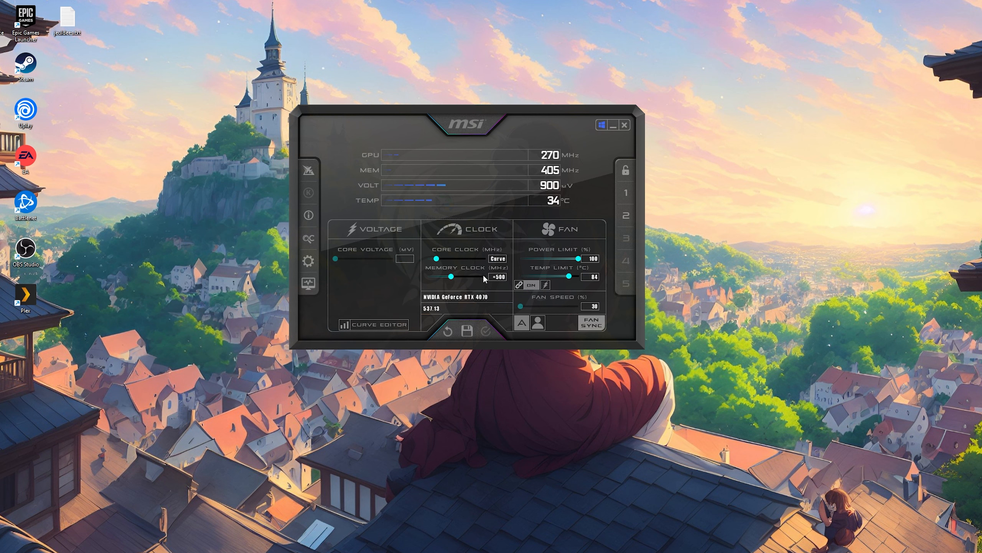